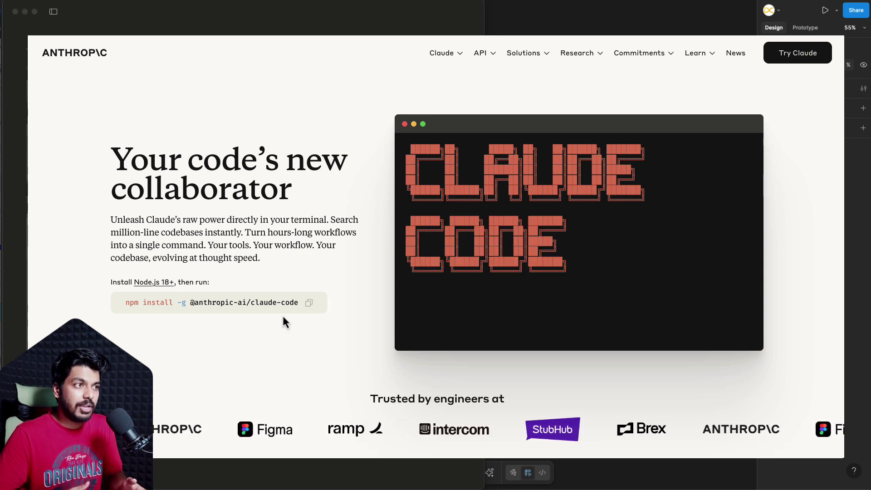
left_click(227, 307)
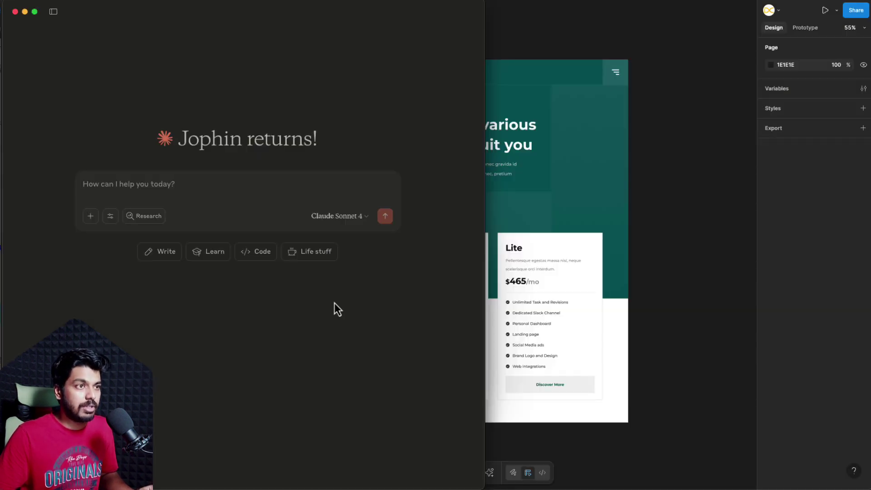
Step: Bring Figma forward to show the full PRICING design and Prototype panel, then bring up Claude
left_click(702, 146)
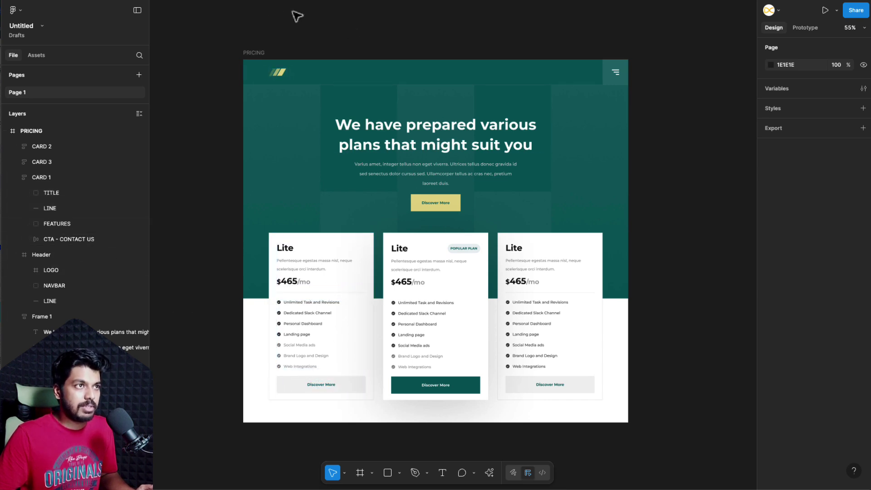
left_click(254, 53)
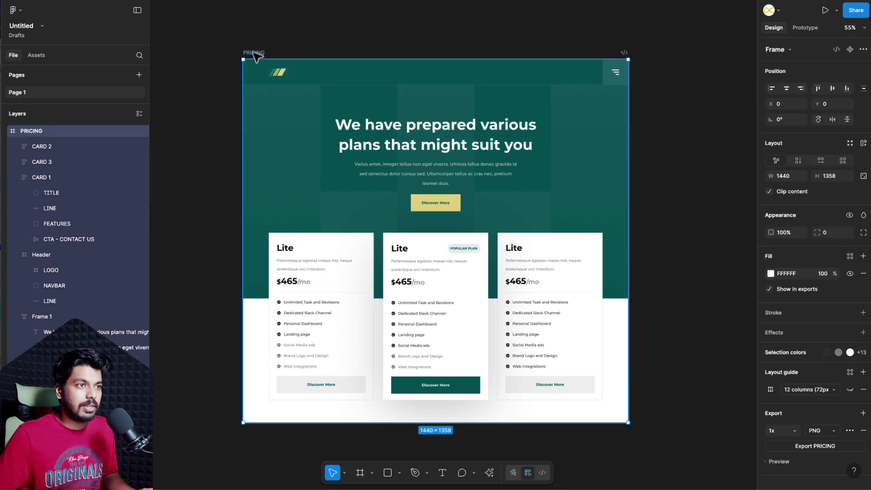
left_click(196, 89)
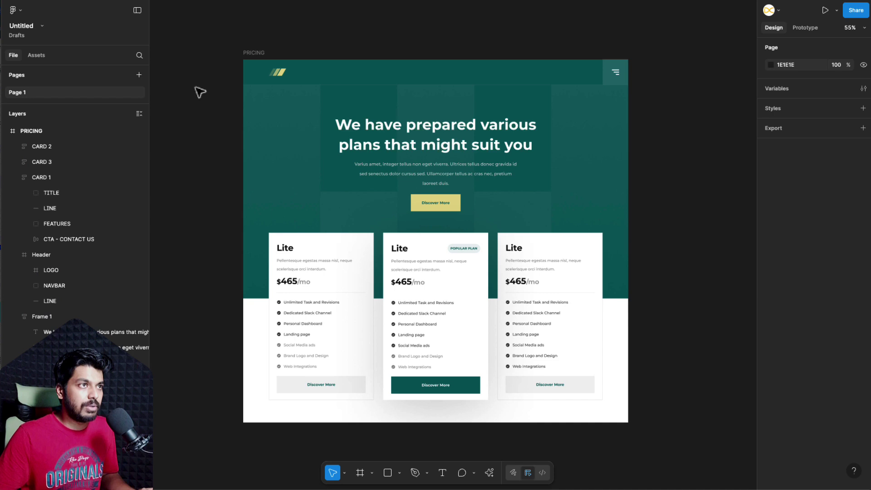
left_click(254, 53)
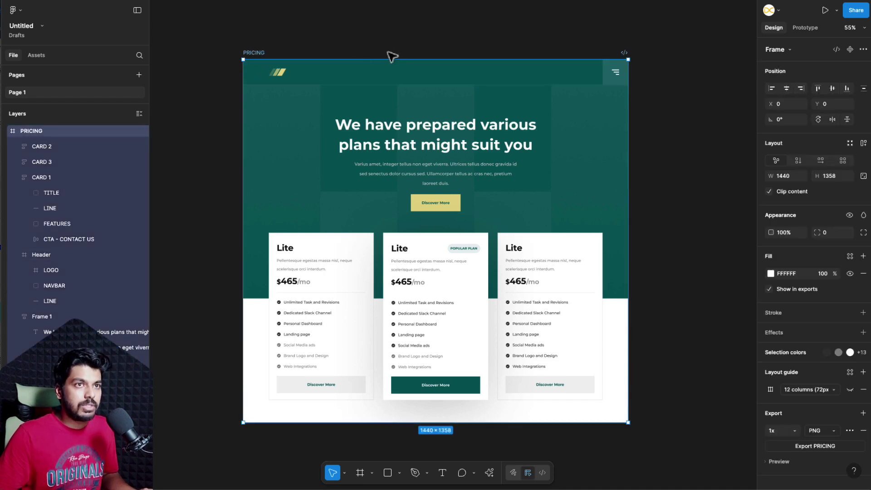
left_click(449, 43)
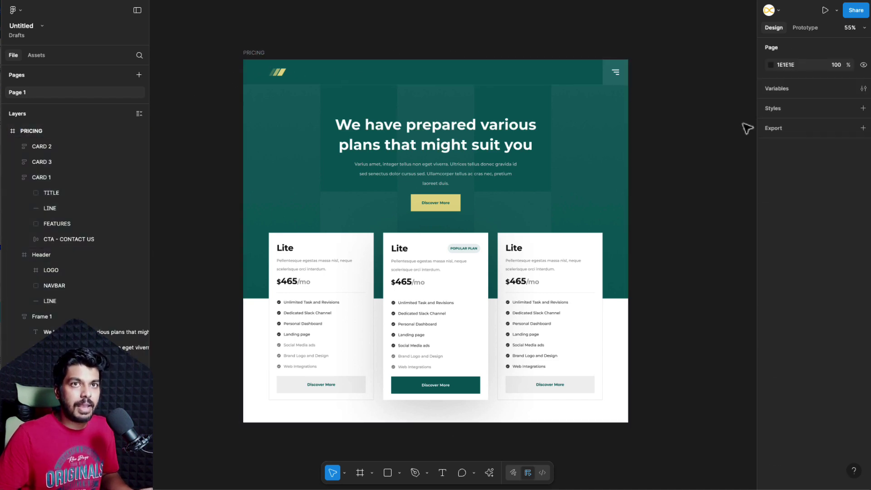
left_click(809, 28)
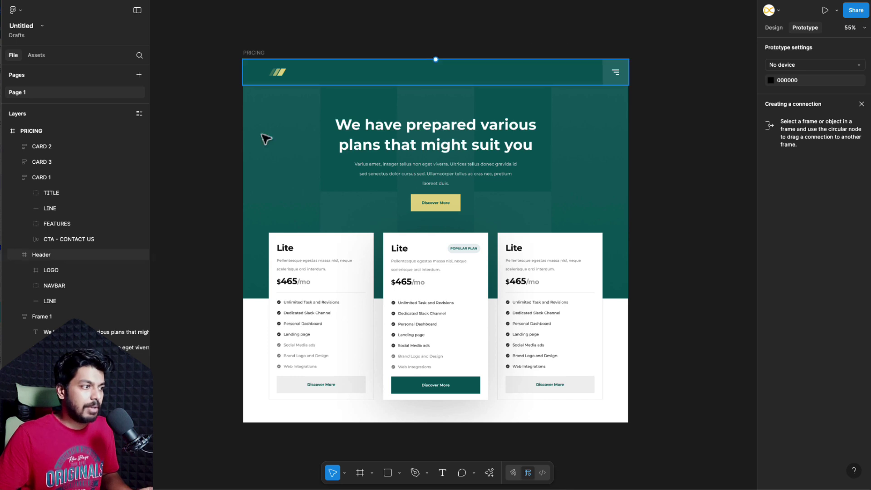
key("super+Tab")
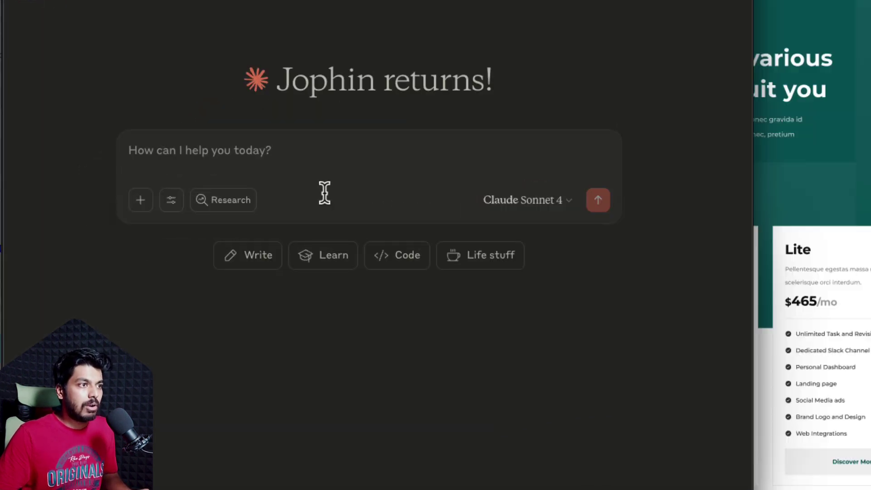
left_click(171, 202)
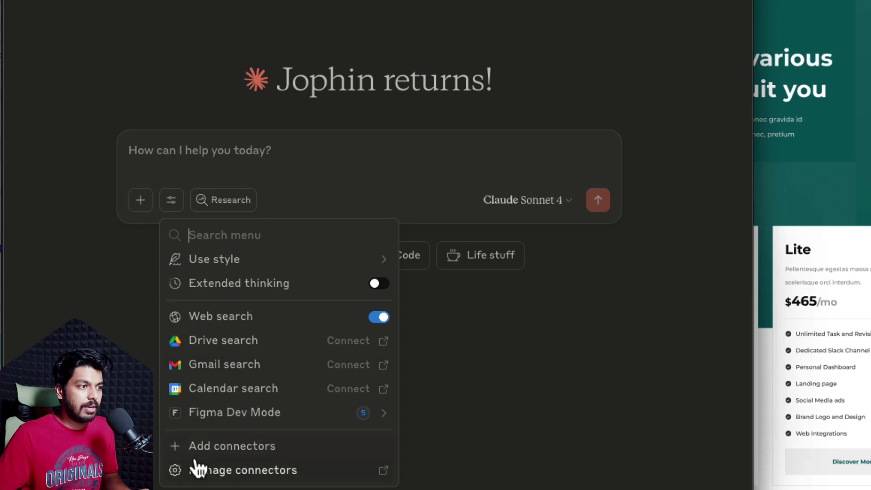
left_click(245, 449)
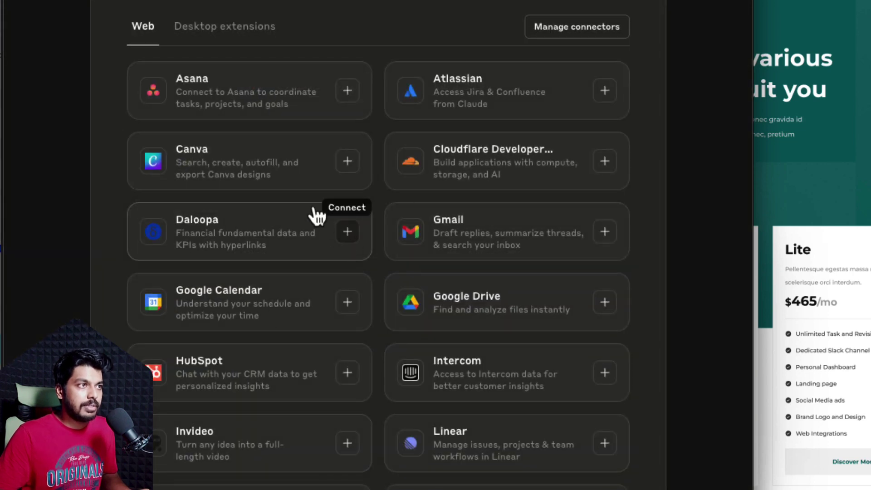
left_click(240, 30)
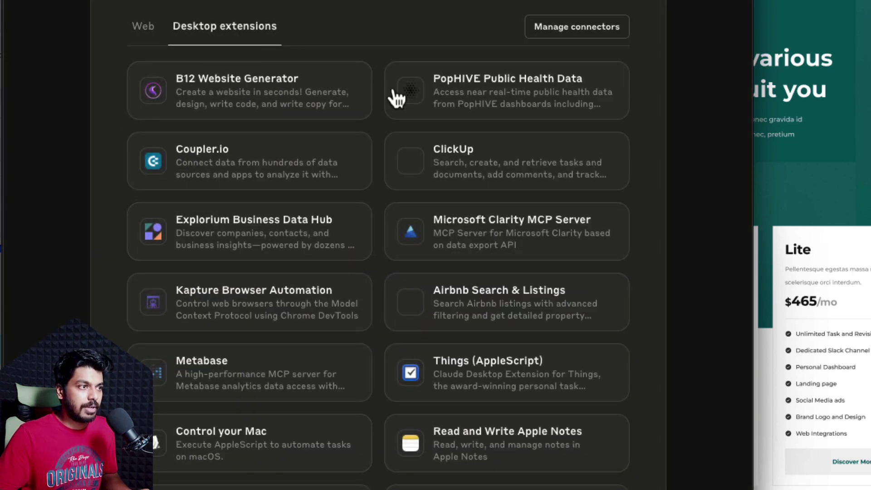
scroll(381, 313, "down", 7)
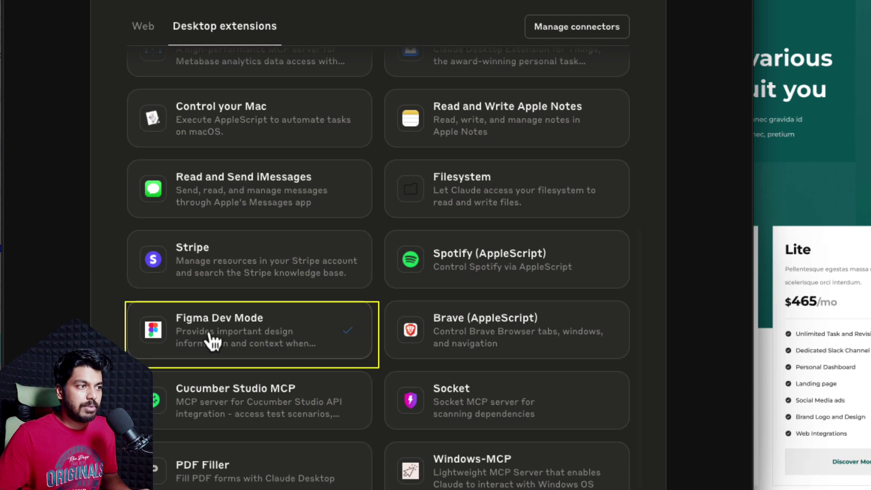
left_click(226, 334)
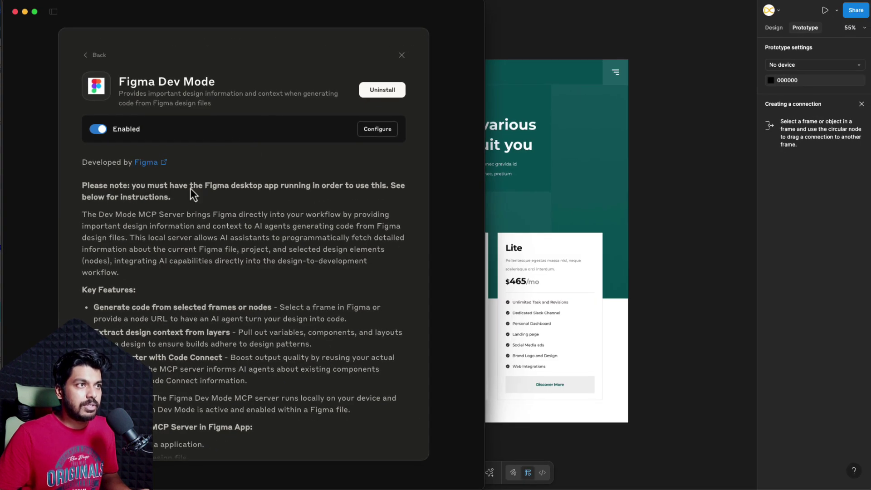
scroll(231, 298, "down", 4)
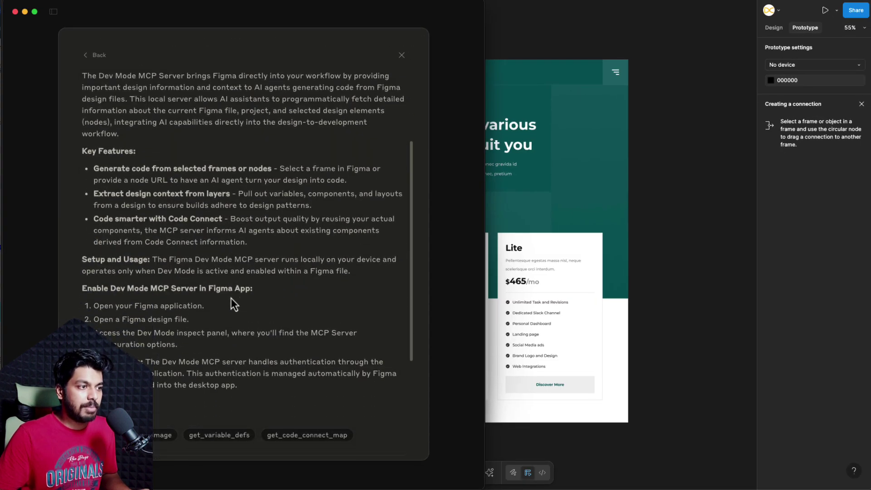
scroll(231, 298, "up", 4)
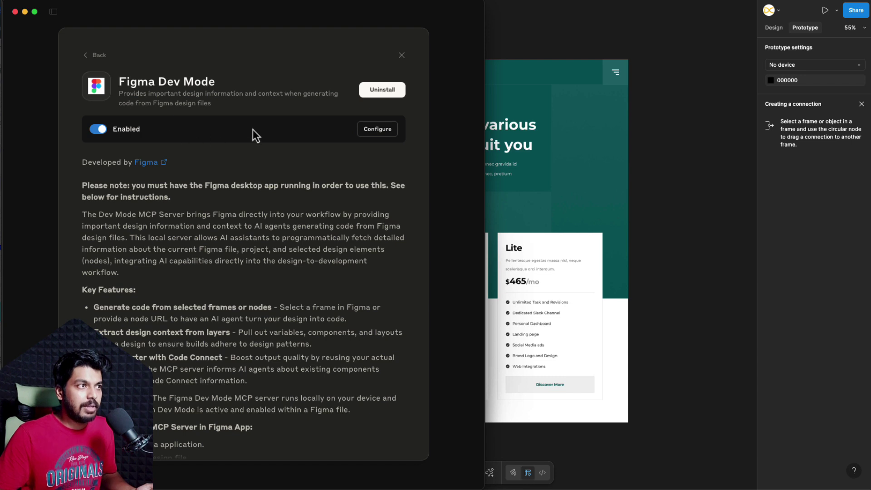
left_click(382, 132)
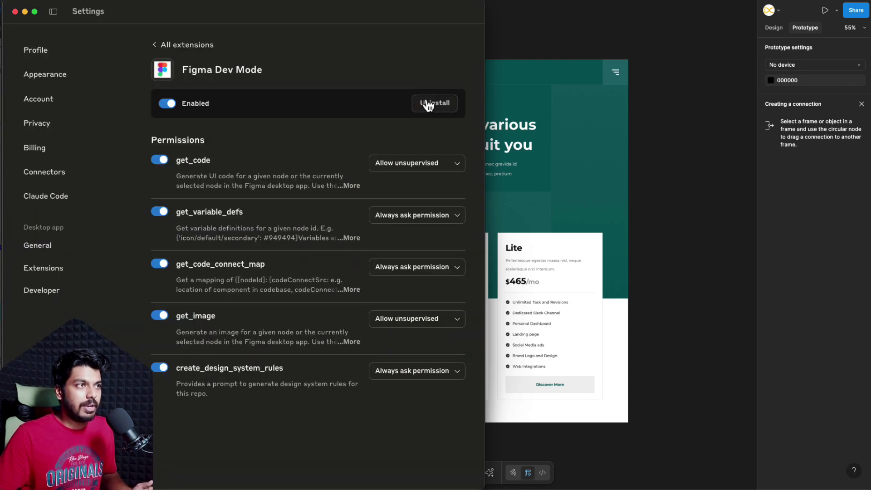
left_click(166, 49)
key("Escape")
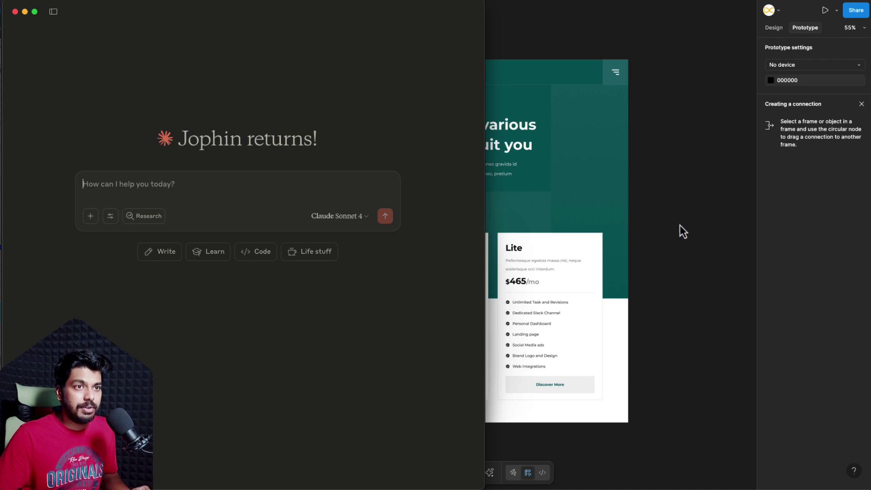
Step: Switch Figma to Dev Mode and enable the Dev Mode MCP server
left_click(711, 209)
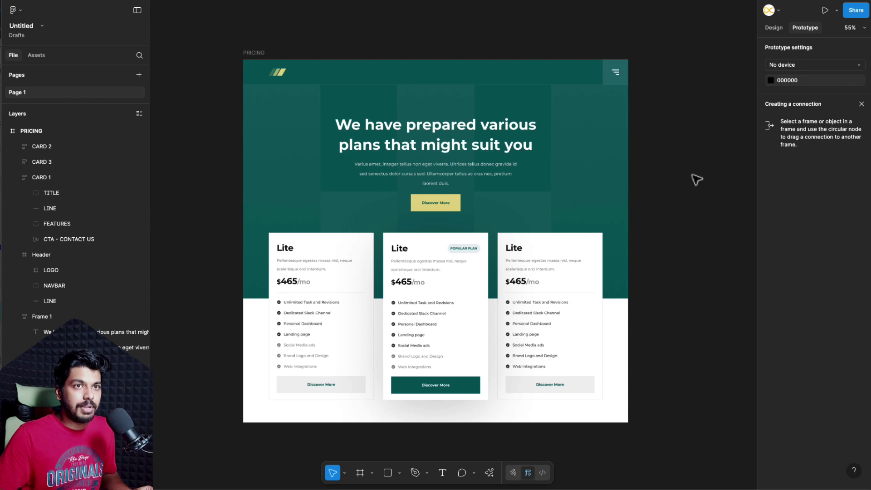
left_click(777, 30)
left_click(542, 473)
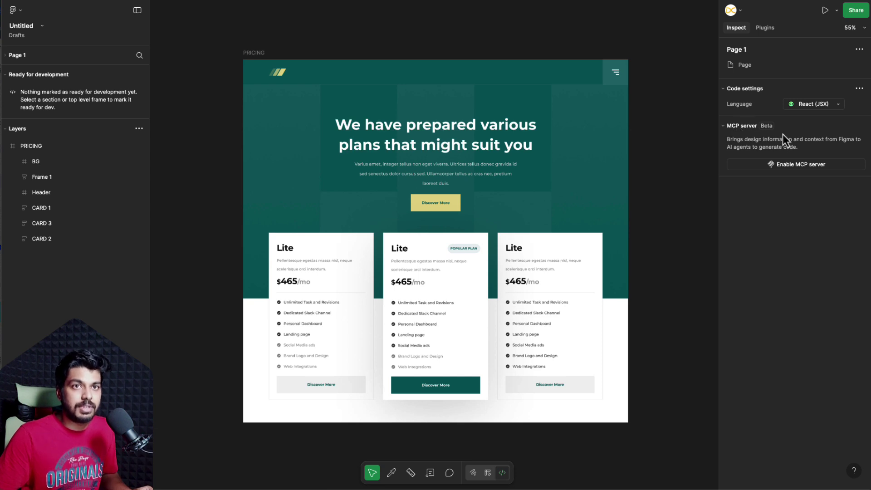
left_click(781, 166)
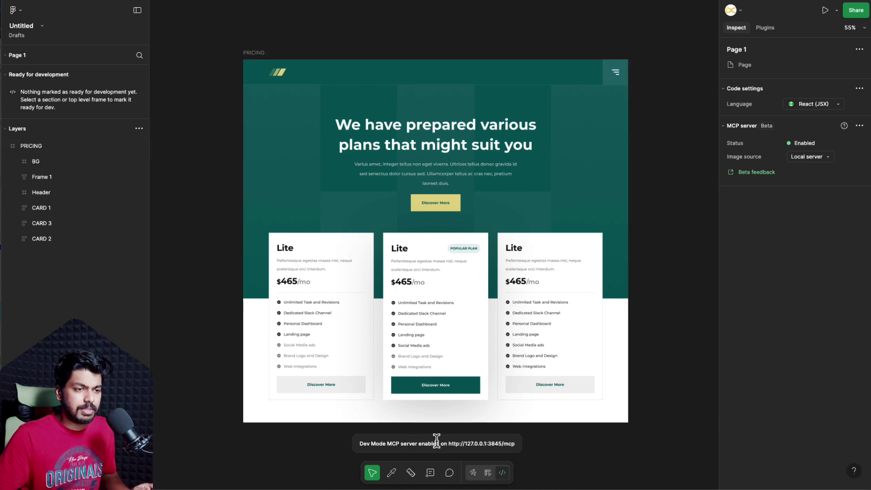
Step: Copy a link to the PRICING frame and return to Claude
mouse_move(810, 149)
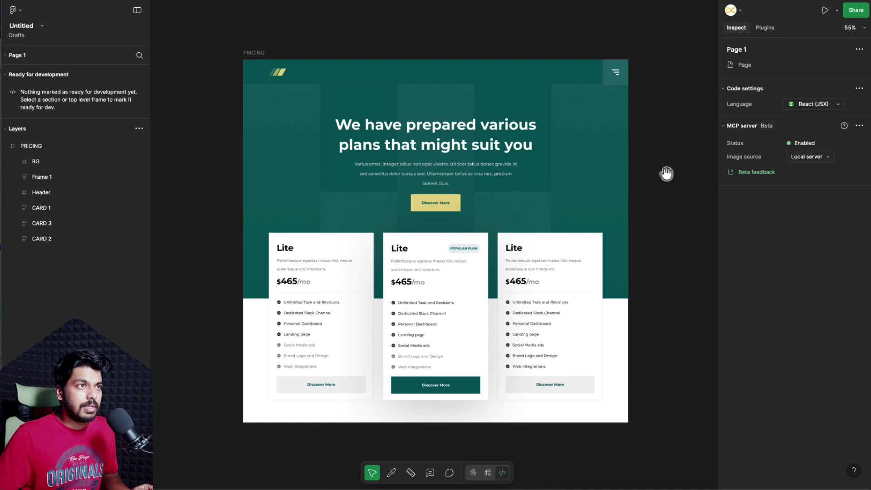
left_click(257, 53)
left_click(256, 53)
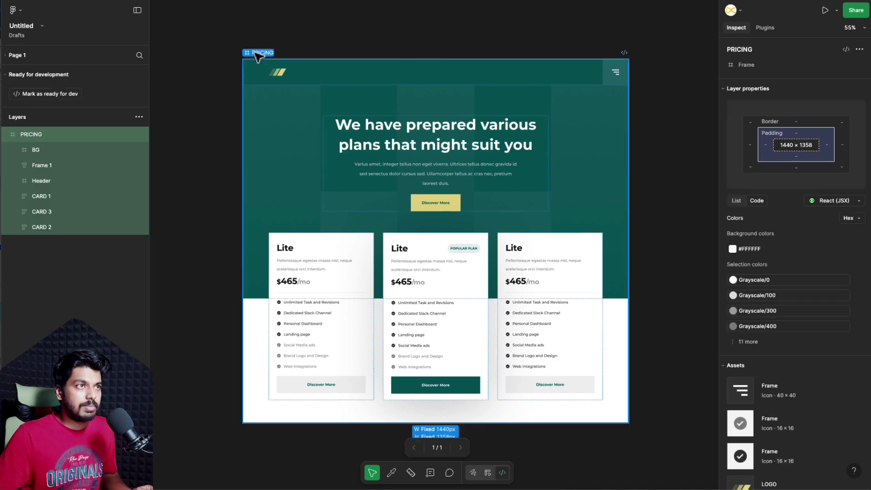
right_click(255, 53)
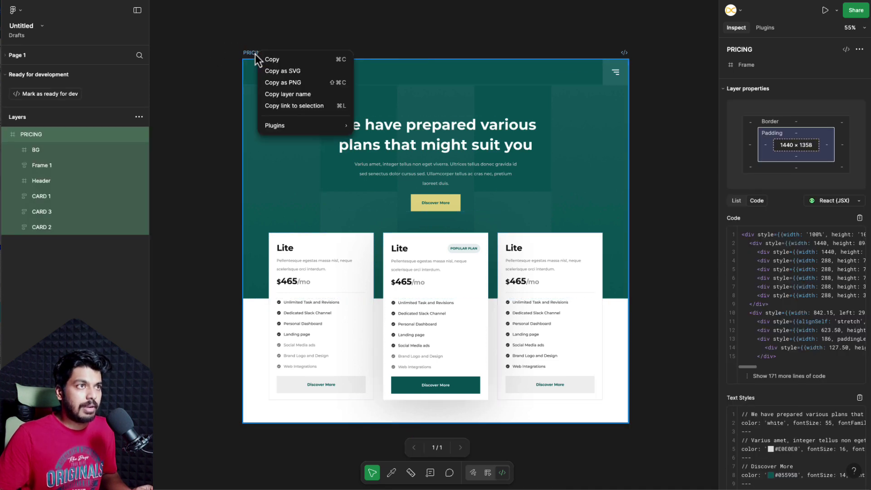
left_click(310, 108)
key("super+Tab")
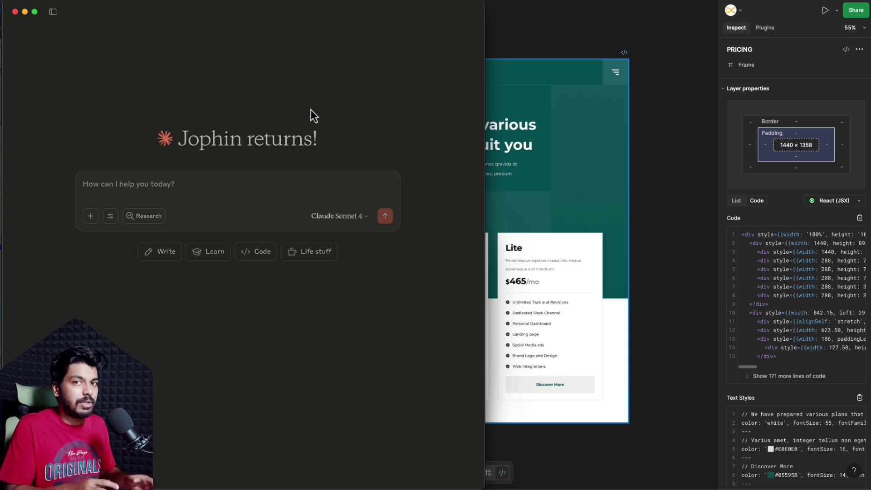
Step: Enter the prompt 'can you create this web page in static html and css' and 'make it responsive' on separate lines
type("can you create this we")
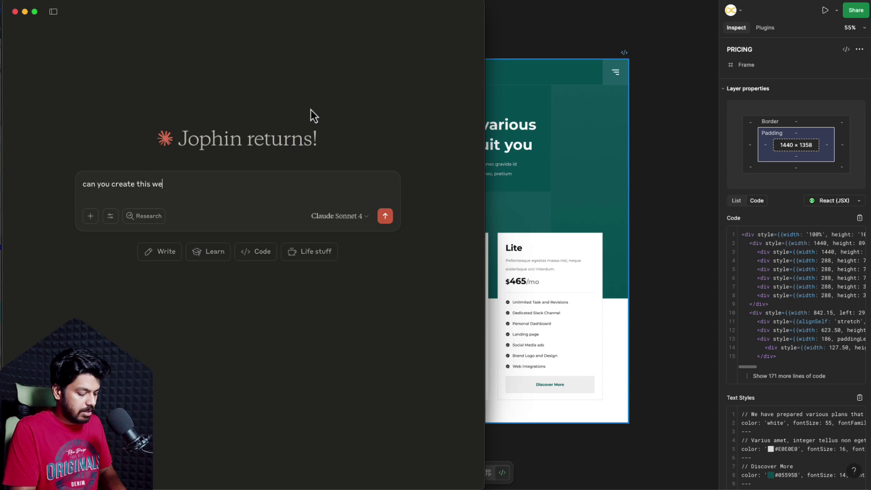
type("b page in s")
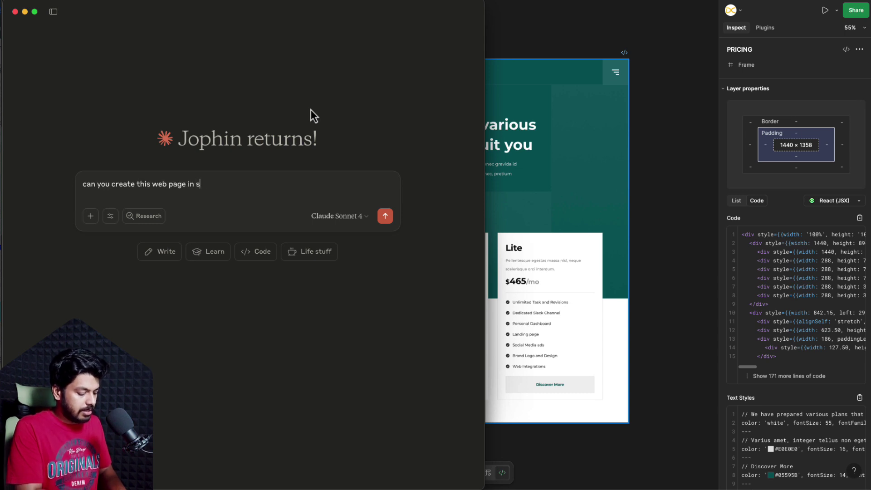
type("tatic html and css")
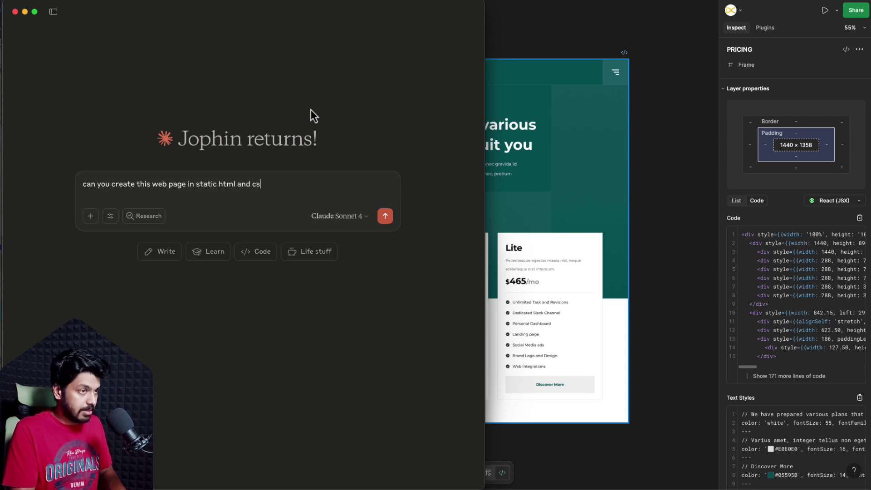
key("shift+Return")
type("make it responsi")
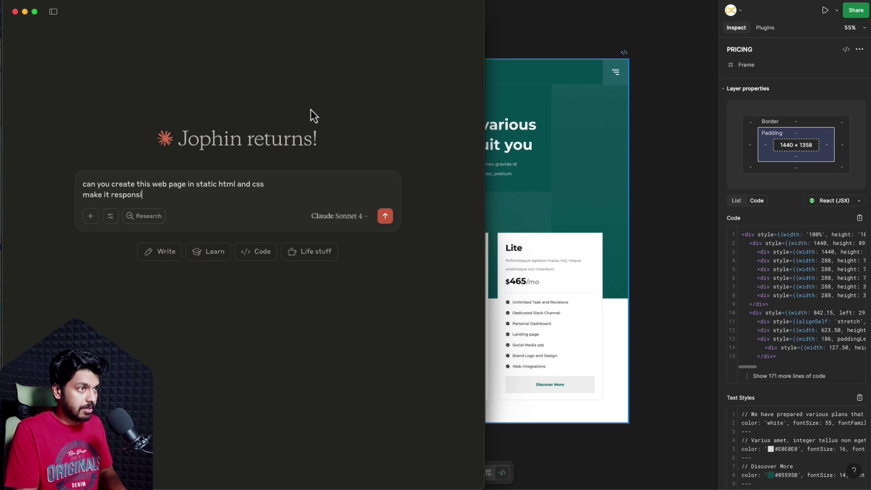
type("ve")
key("shift+Return")
Step: Add 'link:' followed by the pasted Figma frame link and send the request
type("link:")
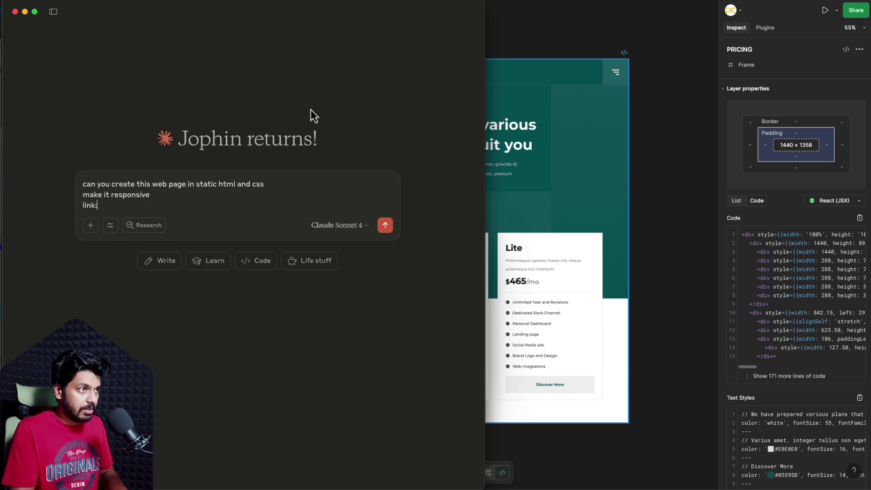
key("super+v")
left_click(386, 232)
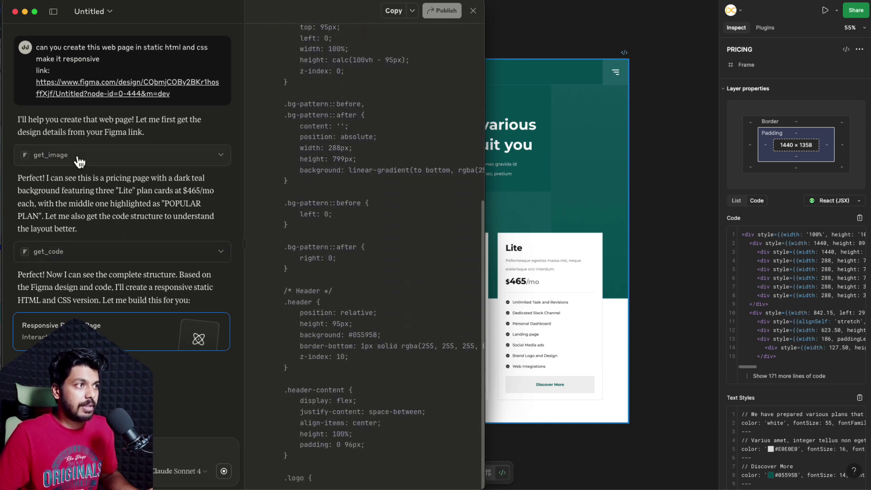
Step: Expand the get_image tool call to review its request and response, then collapse it
left_click(221, 155)
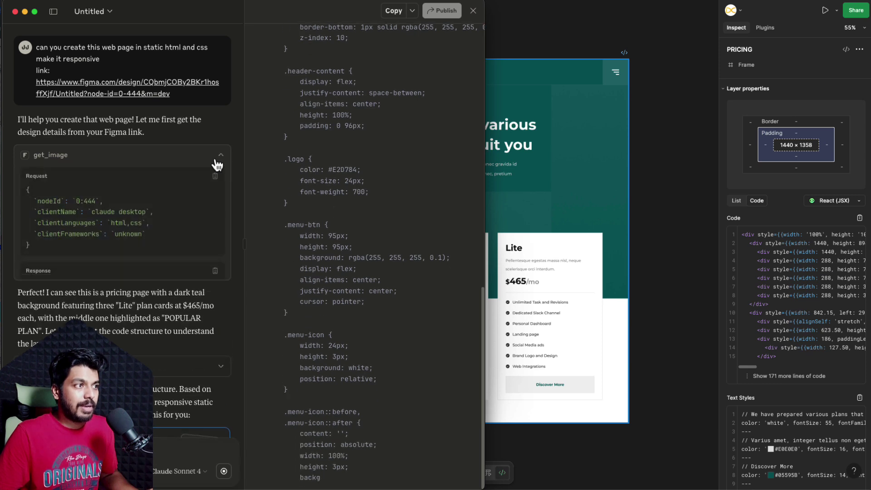
scroll(174, 231, "down", 2)
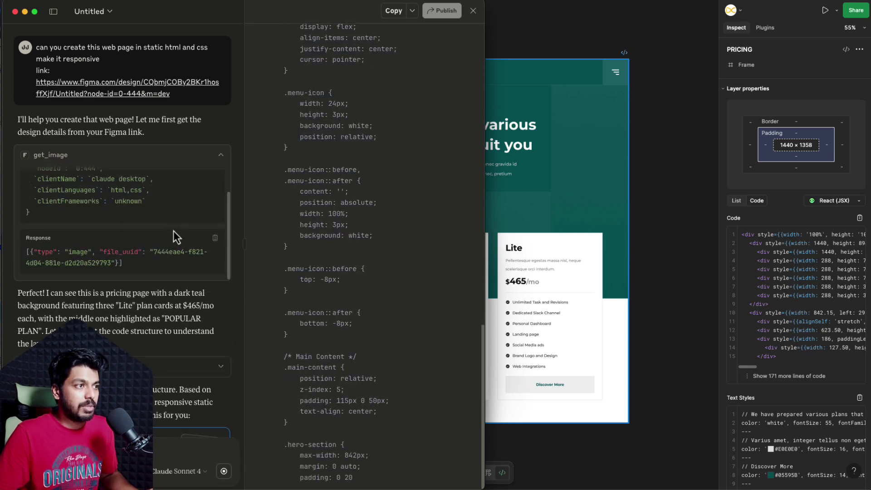
left_click(220, 158)
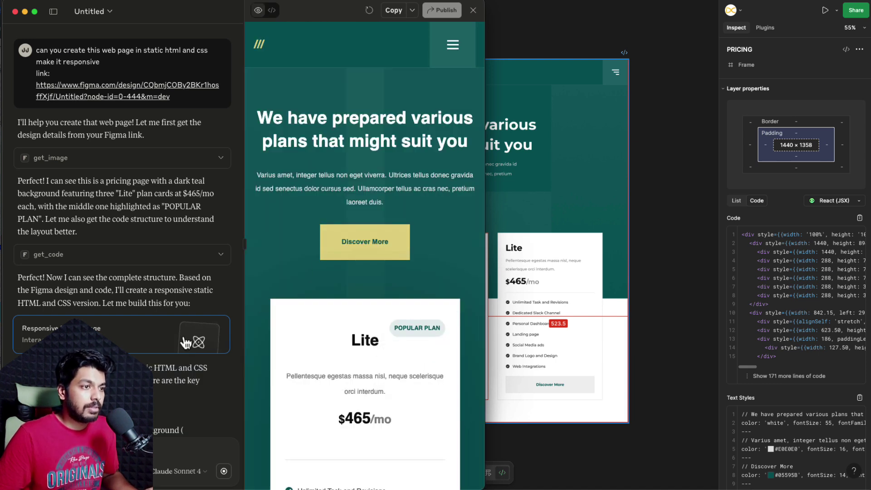
Step: Widen the window for a larger preview, publish the pricing page publicly, and open its link
scroll(376, 335, "down", 8)
scroll(376, 334, "down", 7)
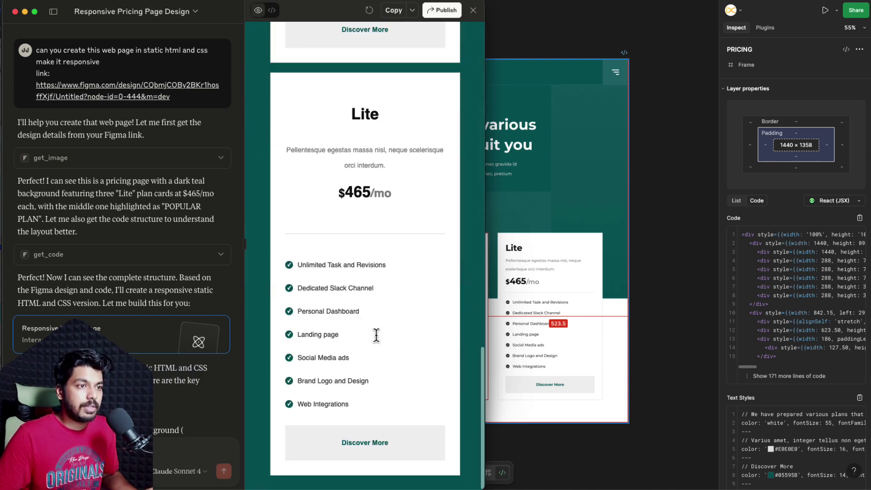
scroll(375, 334, "up", 15)
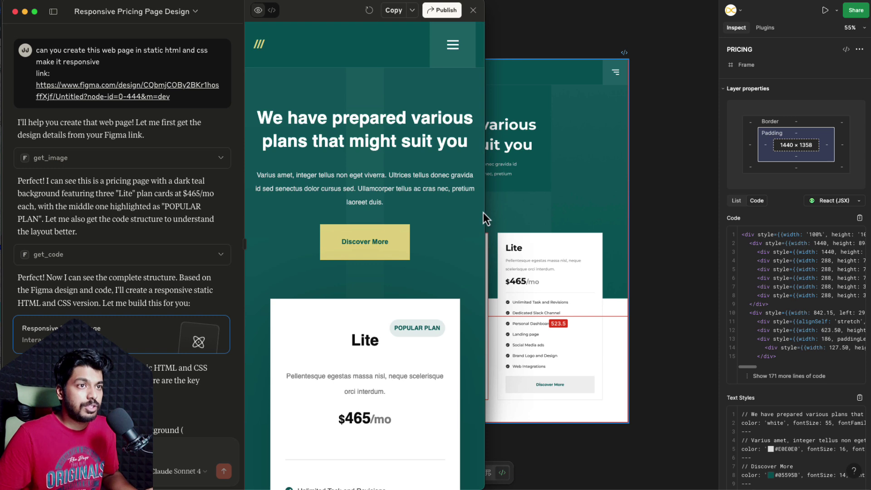
left_click_drag(484, 211, 617, 200)
left_click_drag(649, 198, 666, 197)
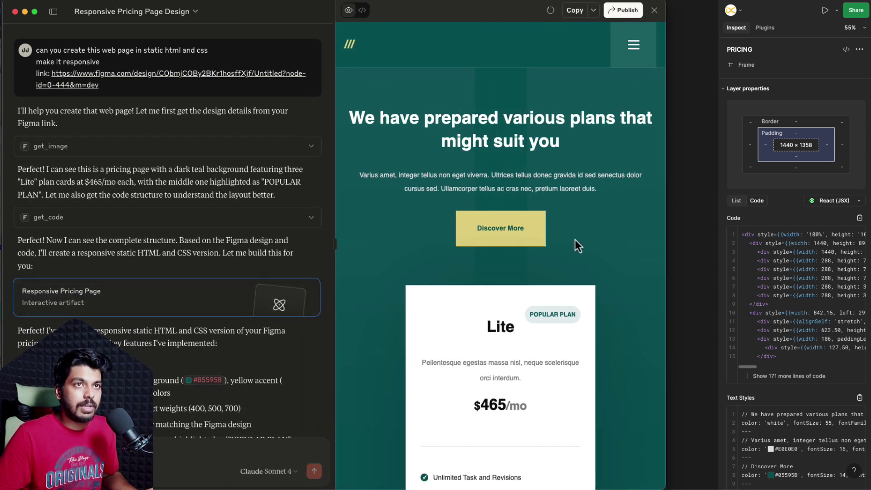
left_click(625, 12)
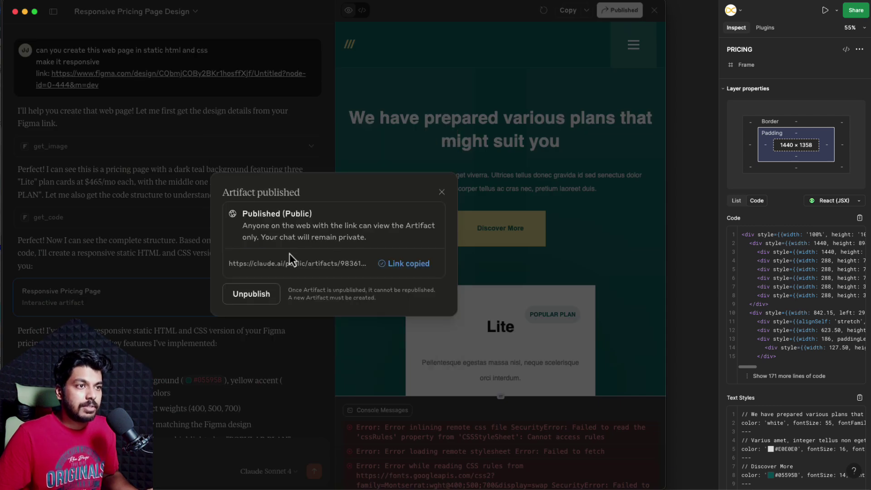
left_click(322, 264)
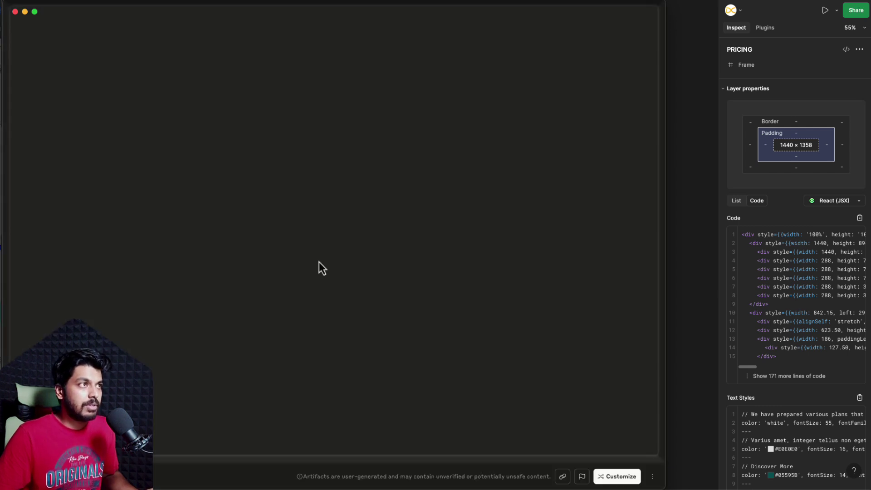
Step: View the published page full screen and scroll through the hero and three $465/mo Lite cards
key("ctrl+super+f")
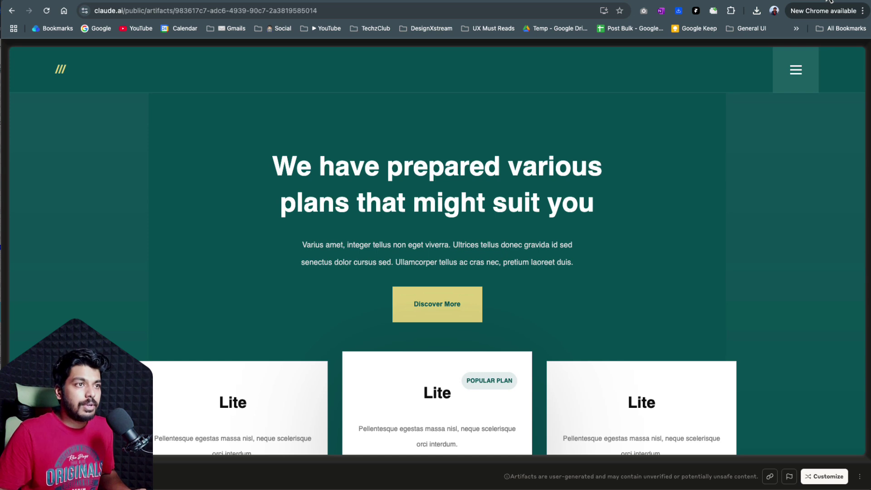
scroll(588, 201, "down", 7)
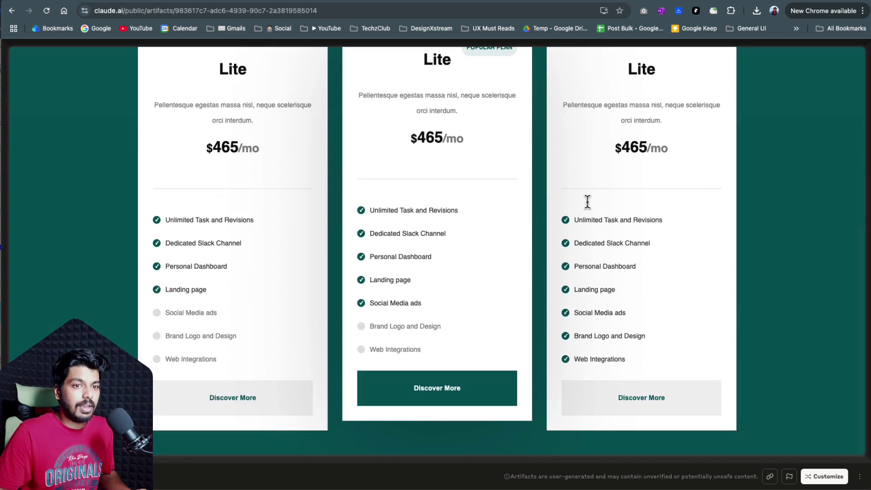
scroll(588, 201, "up", 8)
scroll(588, 201, "down", 5)
scroll(588, 201, "up", 5)
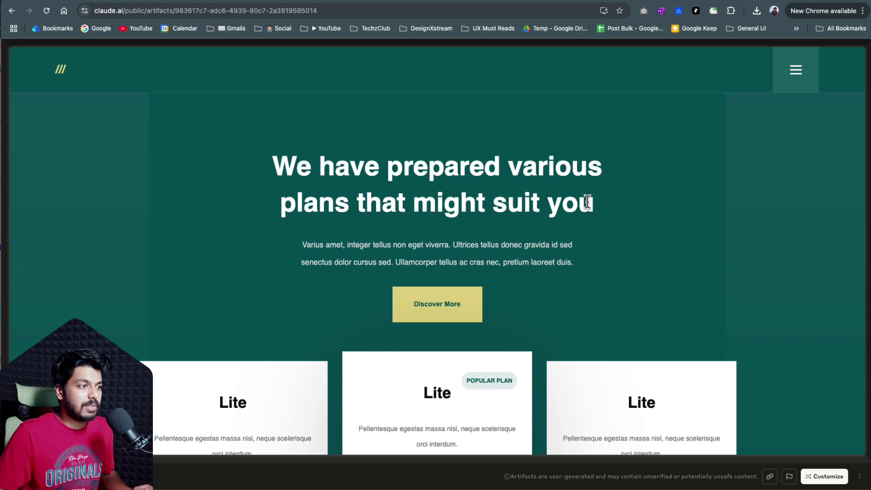
scroll(507, 207, "down", 3)
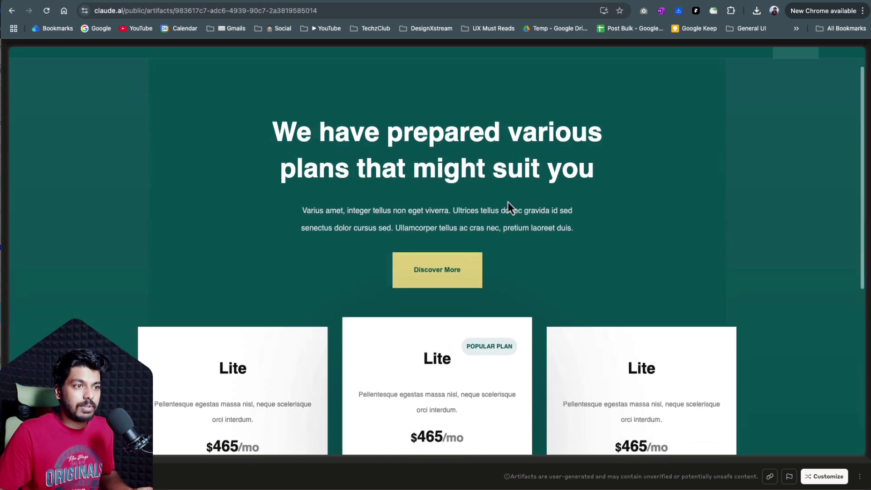
scroll(507, 202, "down", 4)
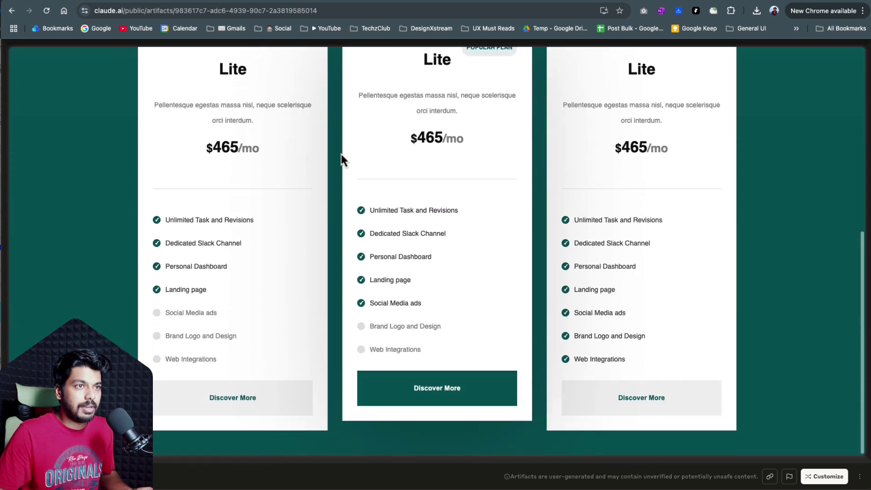
scroll(440, 198, "up", 1)
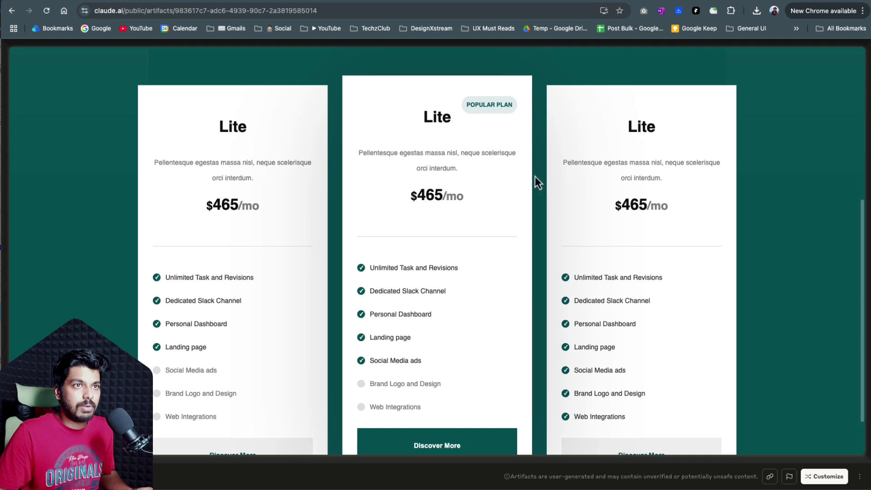
scroll(504, 305, "down", 1)
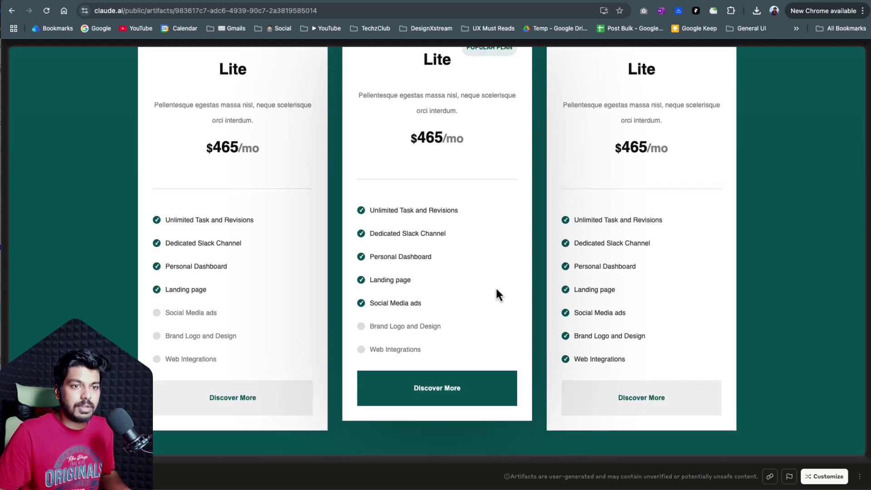
scroll(496, 294, "up", 5)
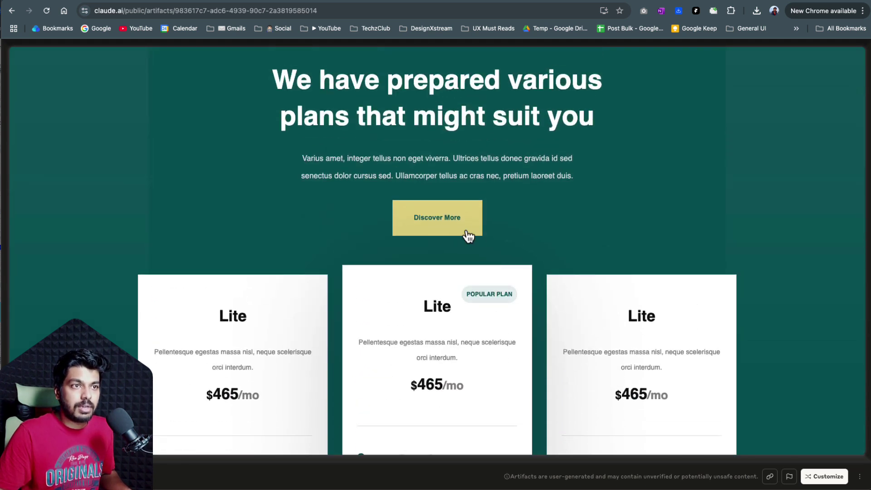
scroll(529, 291, "down", 4)
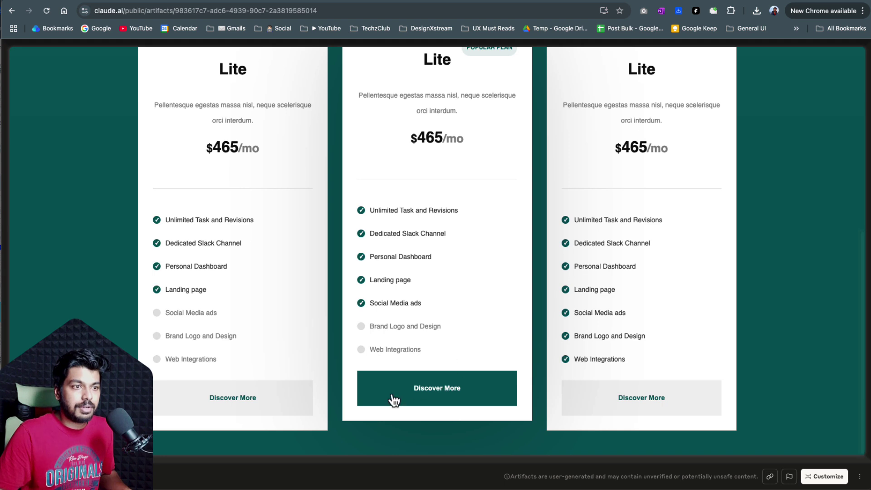
scroll(592, 368, "up", 6)
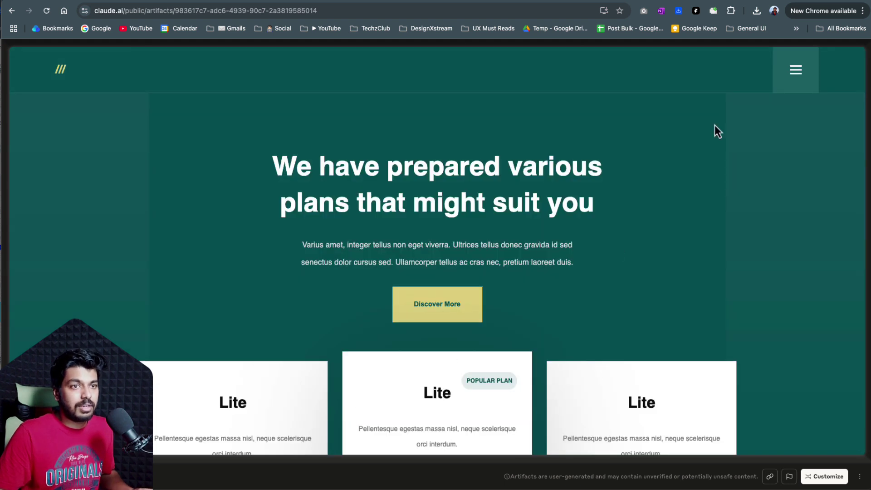
scroll(714, 125, "down", 7)
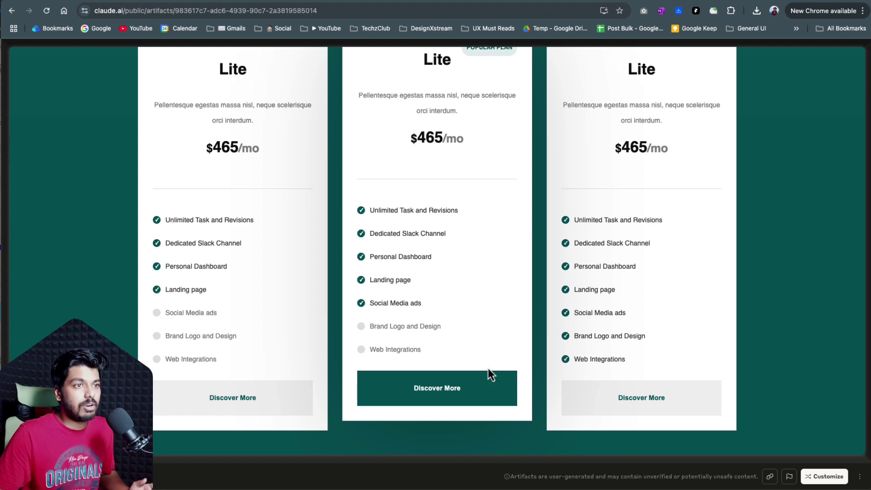
Step: Switch to YouTube and open the 'Figma MCP - From Design to Production Code in Minutes' video
key("super+Tab")
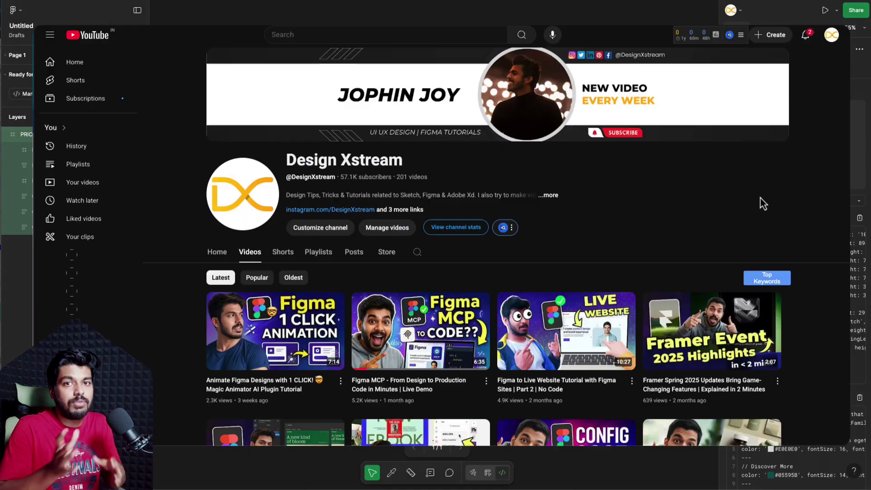
scroll(660, 224, "down", 5)
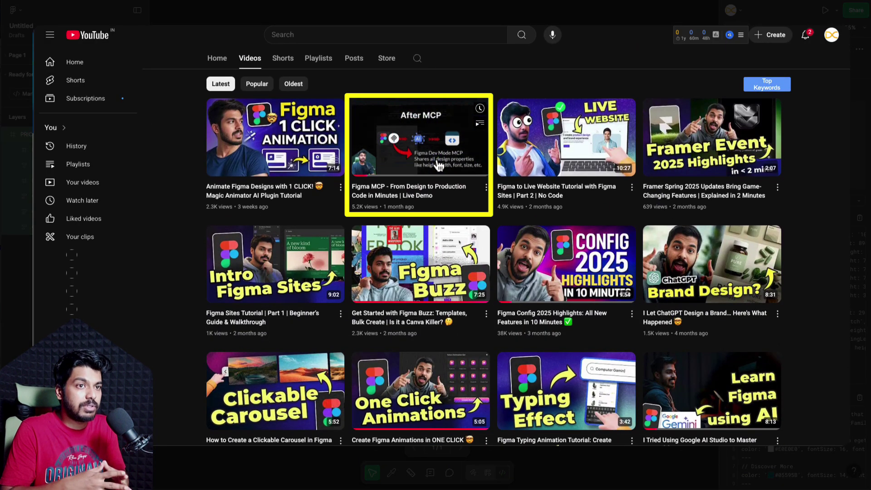
left_click(447, 168)
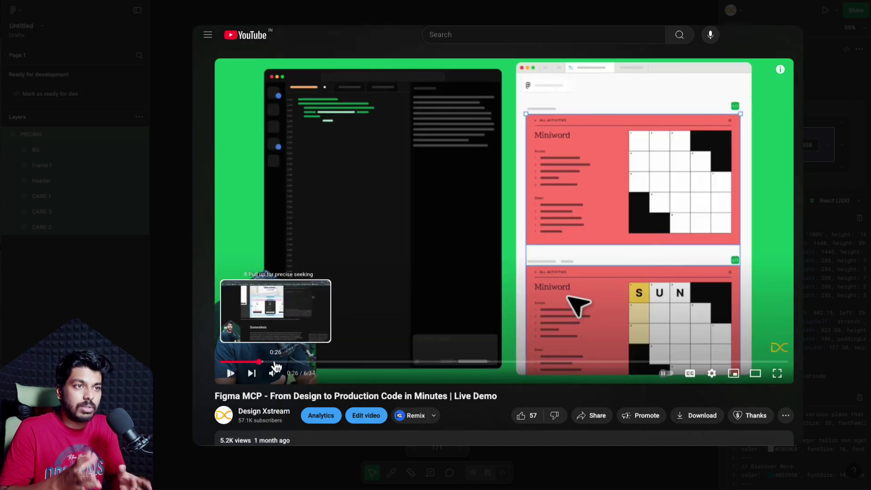
Step: Skip the video ahead through 1:01, 2:49 and 4:02 to about 5:06
left_click(310, 362)
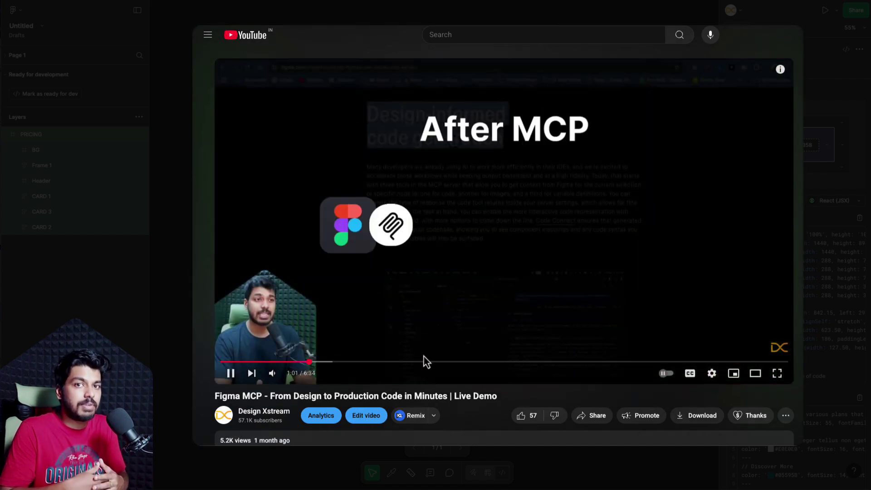
left_click(466, 362)
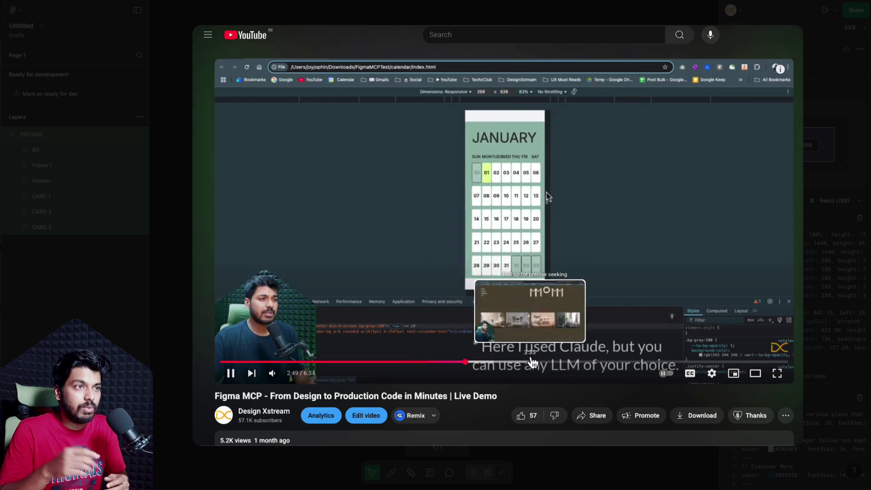
left_click_drag(519, 363, 577, 363)
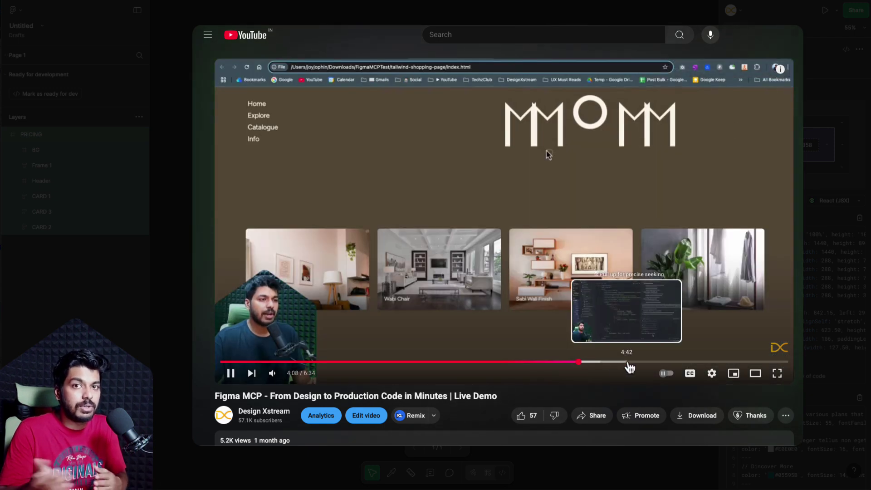
left_click(662, 363)
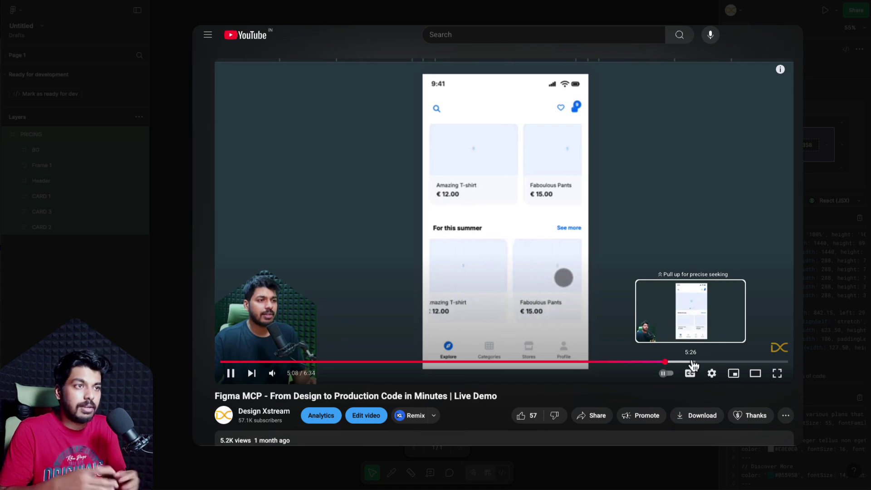